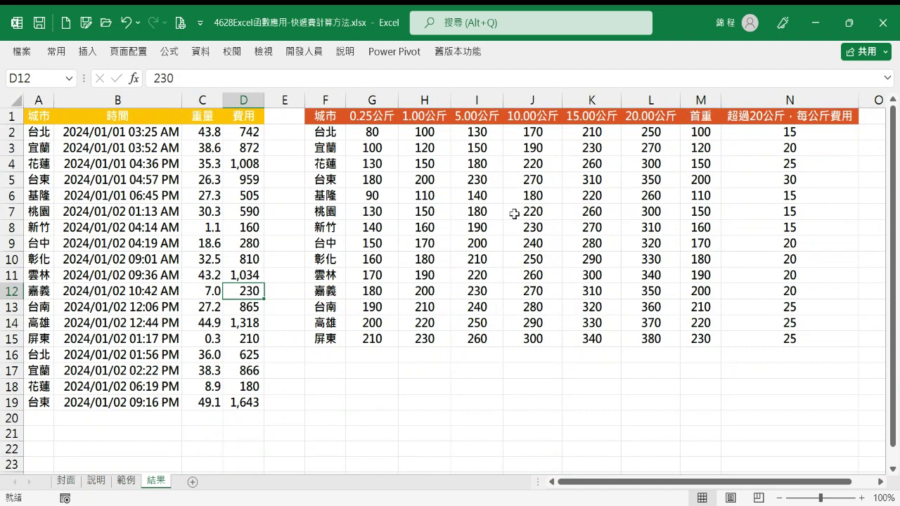
# Clear the fees in D2:D19 on the 範例 sheet.
pyautogui.click(126, 480)
pyautogui.moveTo(243, 132); pyautogui.dragTo(233, 395)
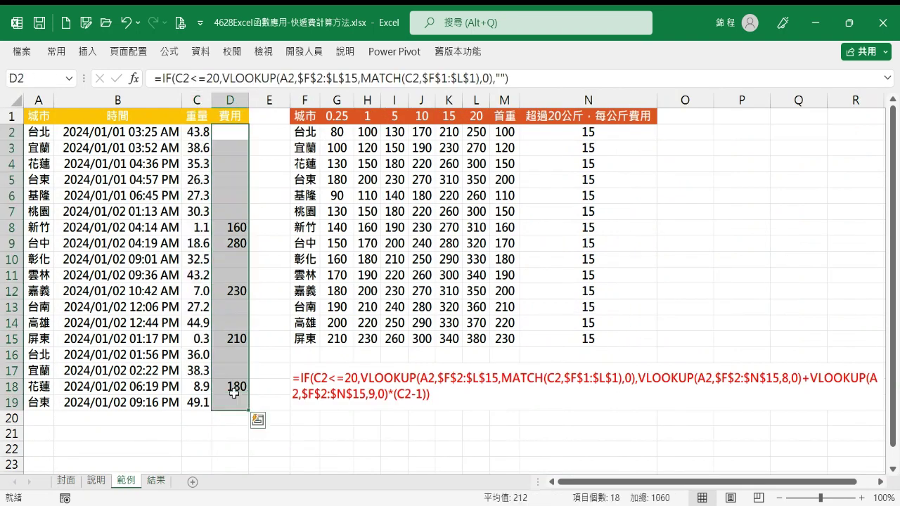
pyautogui.press('Delete')
# Start a formula in D2 that tests C2<=20 with IF and looks up A2 with VLOOKUP when true.
pyautogui.click(230, 135)
pyautogui.write('=')
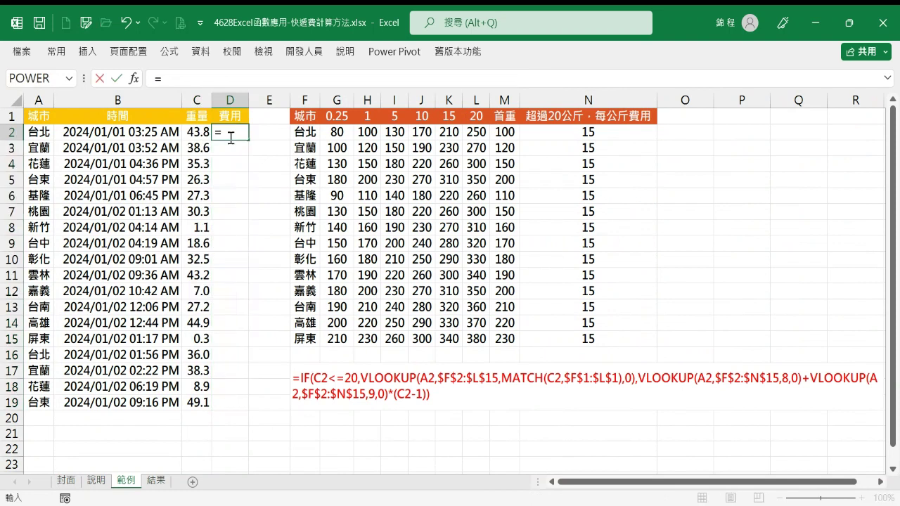
pyautogui.write('IF(C2<=2')
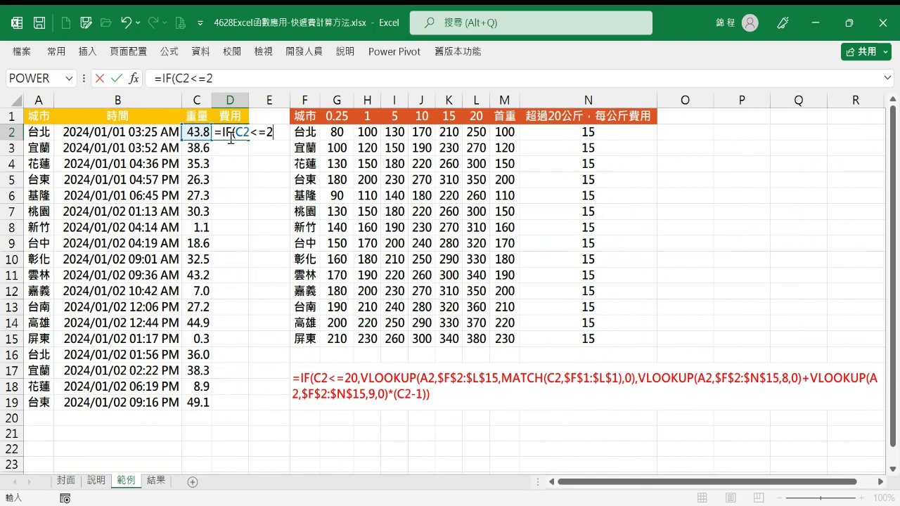
pyautogui.write('0,VLOOKUP')
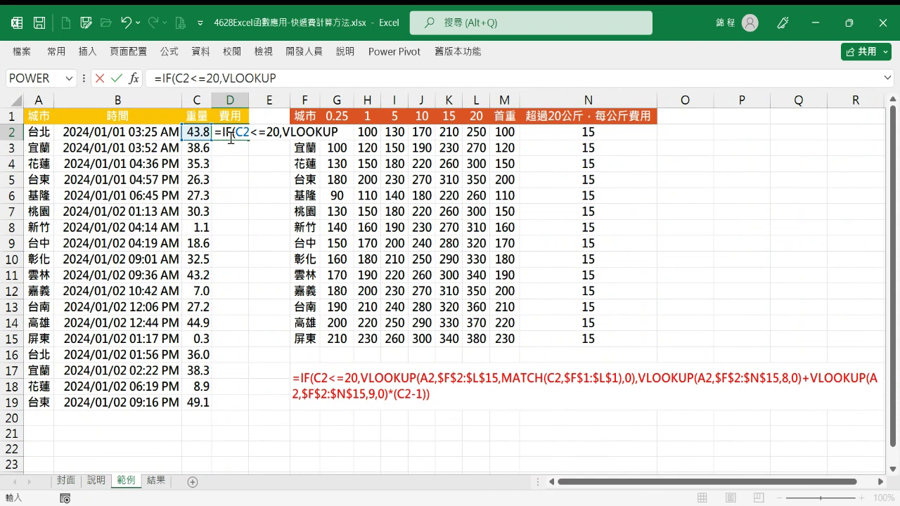
pyautogui.write('(')
pyautogui.click(203, 132)
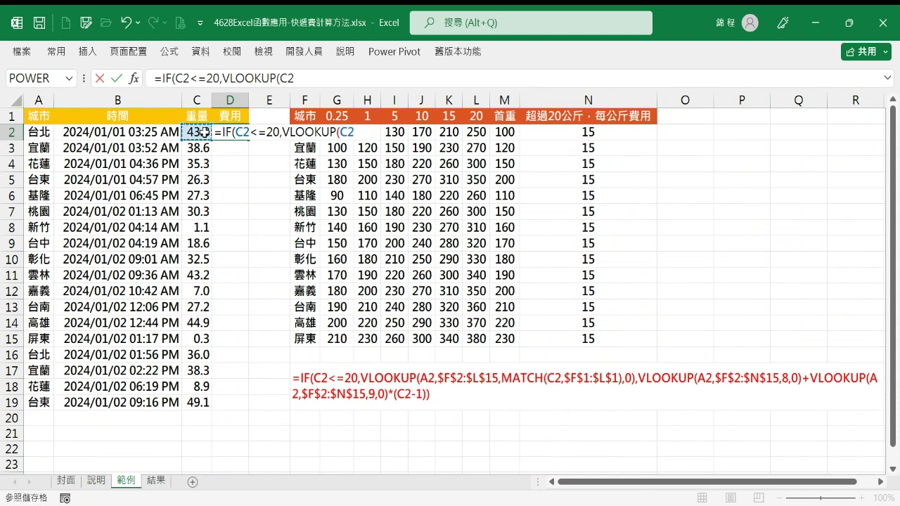
pyautogui.press('Left')
pyautogui.press('Left')
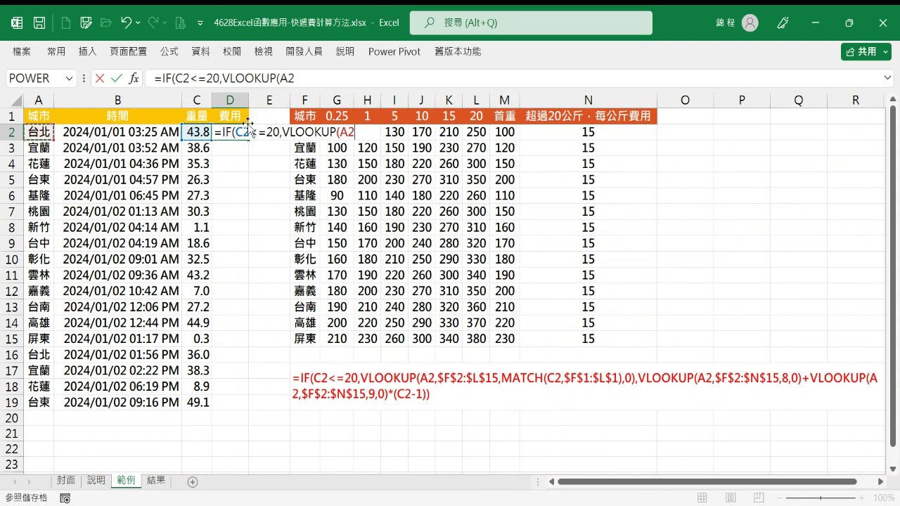
pyautogui.write(',')
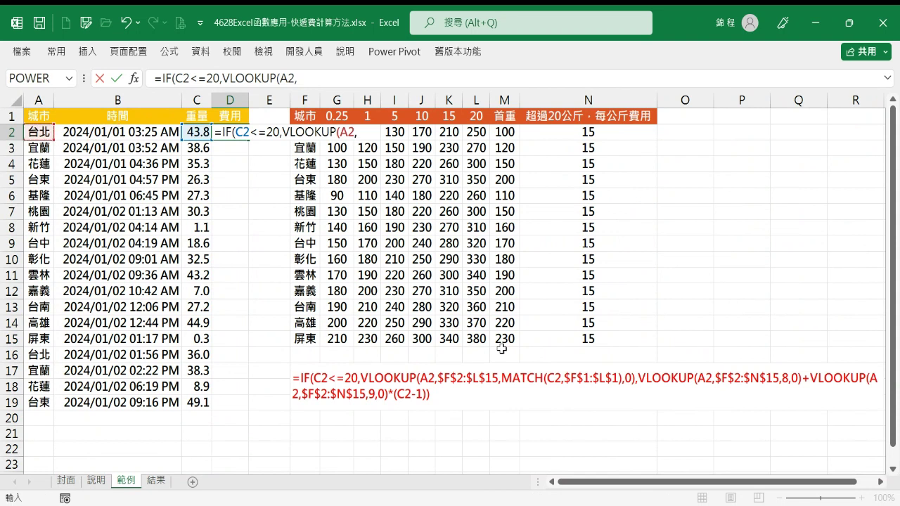
# Use the absolute range $F$2:$L$15 as the lookup table of the VLOOKUP.
pyautogui.click(479, 339)
pyautogui.moveTo(479, 338); pyautogui.dragTo(305, 138)
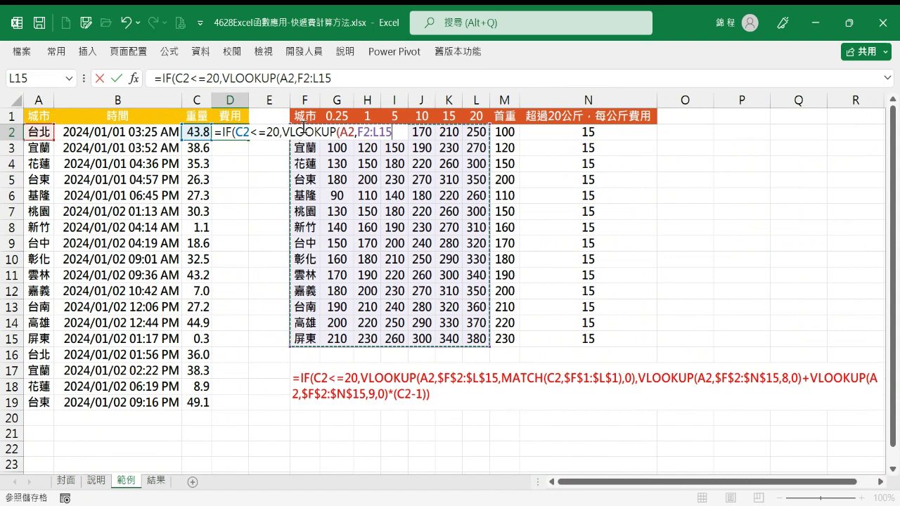
pyautogui.click(304, 78)
pyautogui.press('F4')
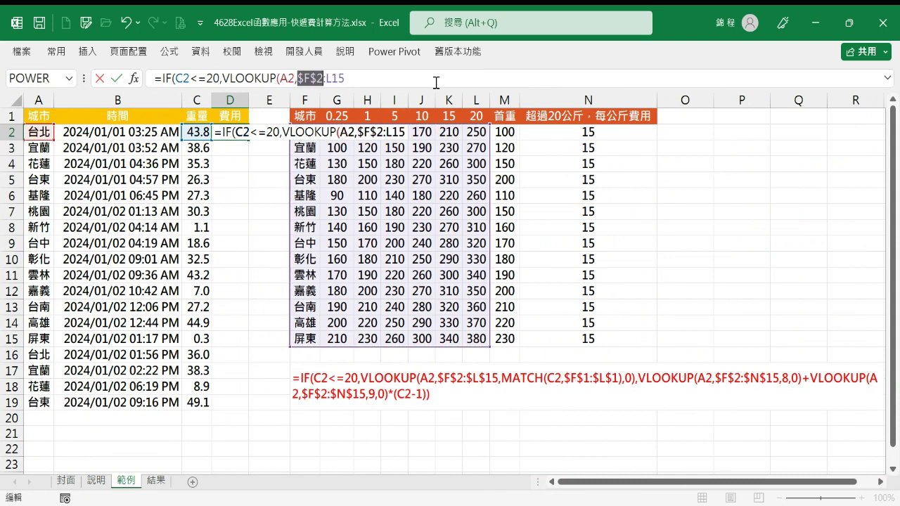
pyautogui.click(425, 79)
pyautogui.press('F4')
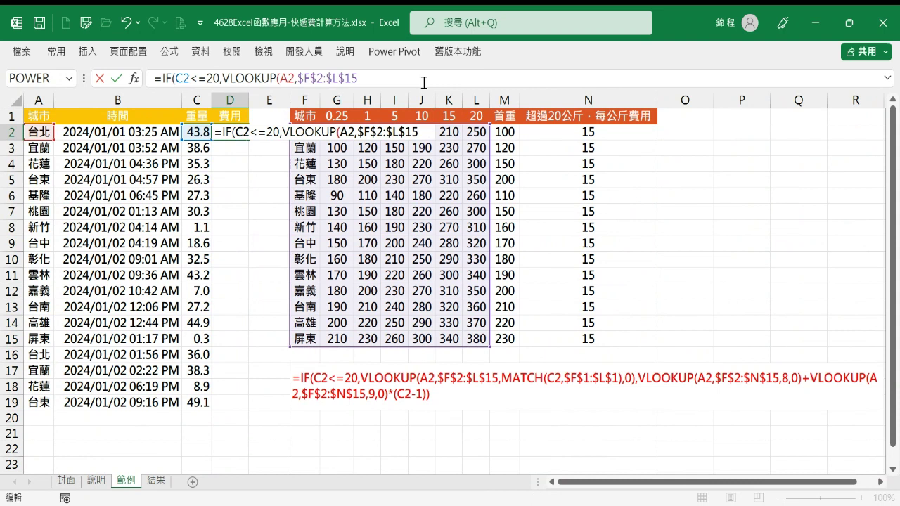
# Supply the VLOOKUP's column number with MATCH(C2,$F$1:$L$1).
pyautogui.write(',')
pyautogui.write('MATCH')
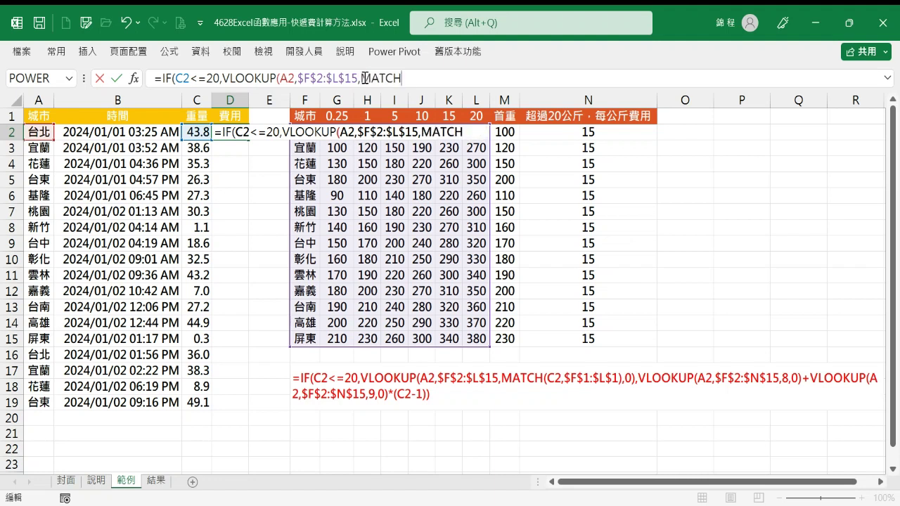
pyautogui.write('(')
pyautogui.click(198, 132)
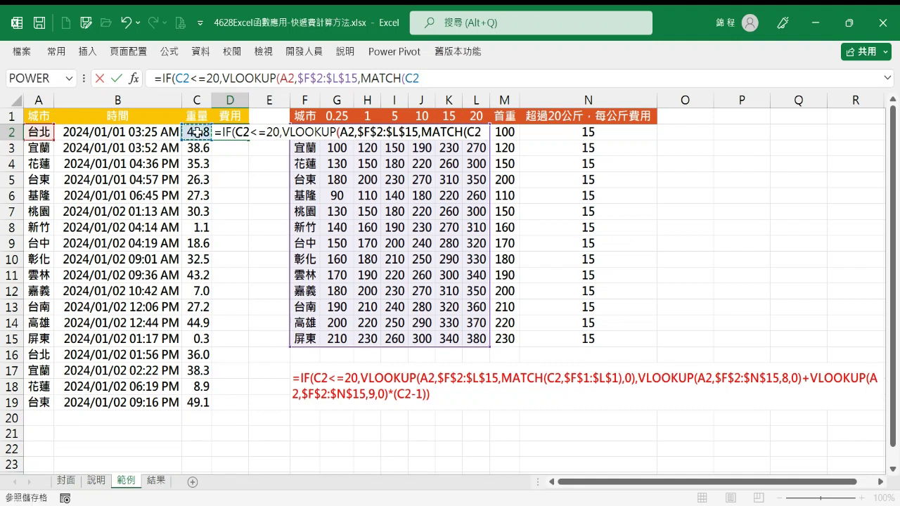
pyautogui.write(',')
pyautogui.moveTo(310, 119); pyautogui.dragTo(476, 112)
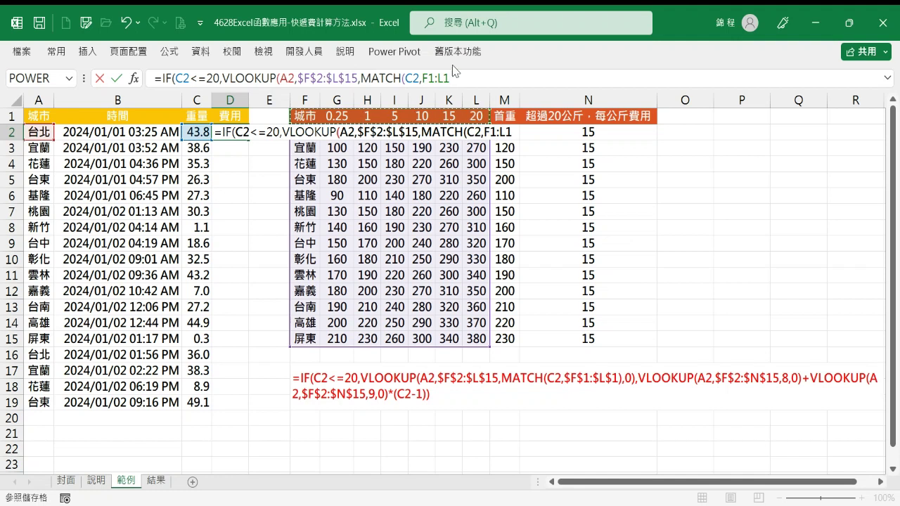
pyautogui.press('F4')
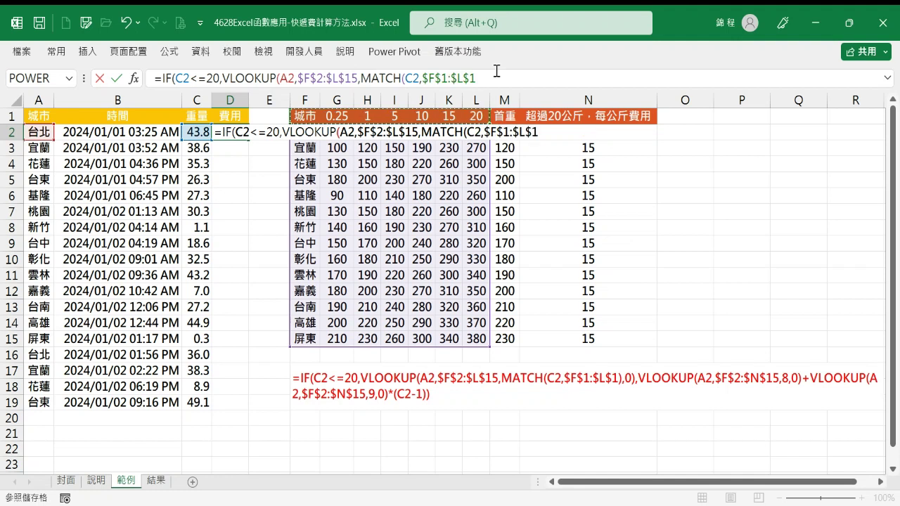
pyautogui.write(') ,')
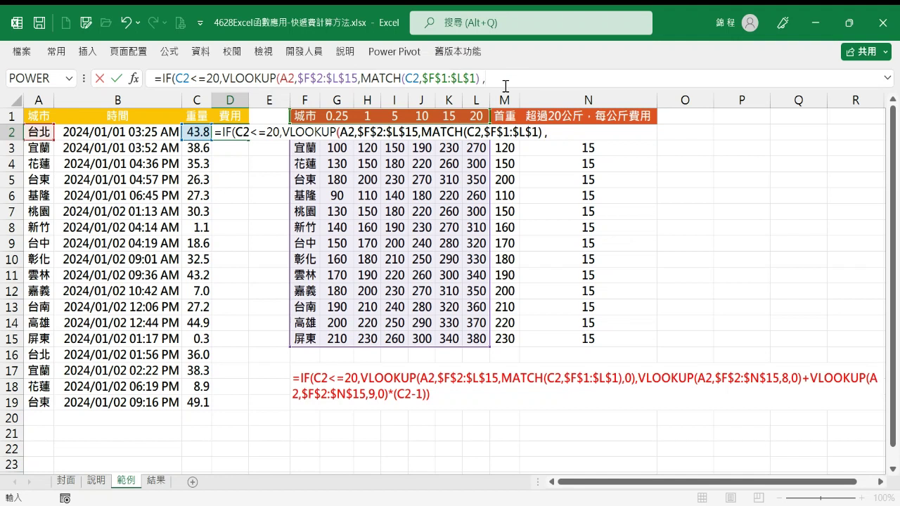
# Add FALSE as the match type and "" as the IF's false value, and try to enter the formula.
pyautogui.press('BackSpace')
pyautogui.write(',FALSE,"")')
pyautogui.press('Return')
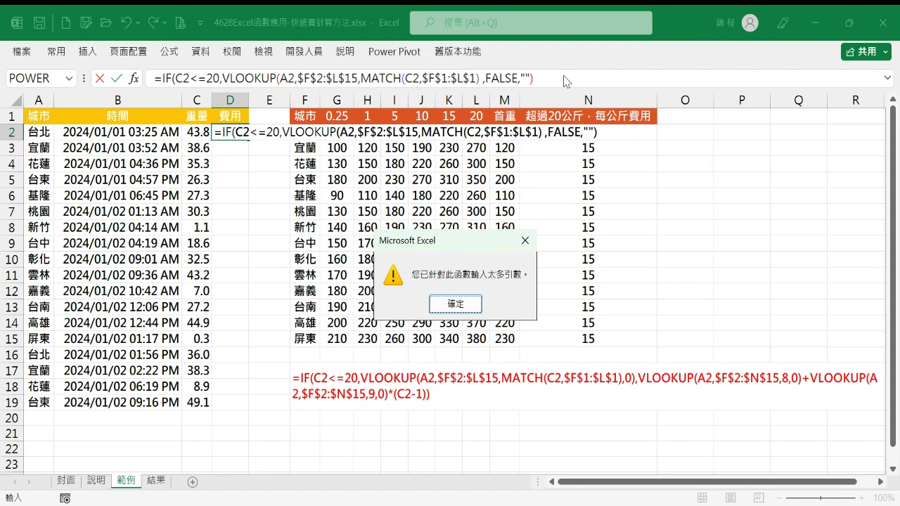
pyautogui.press('Return')
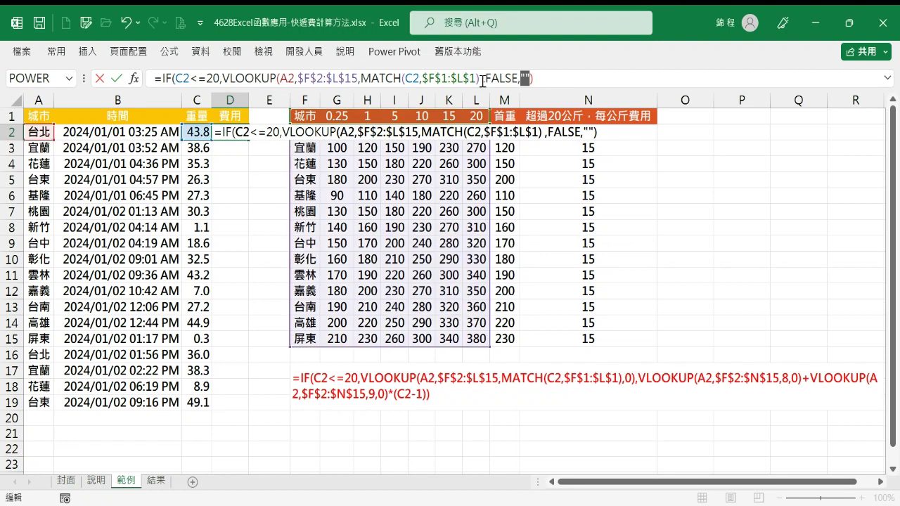
# Close the VLOOKUP with a parenthesis after FALSE, enter the formula in D2 and fill it down to D19.
pyautogui.click(520, 79)
pyautogui.write(')')
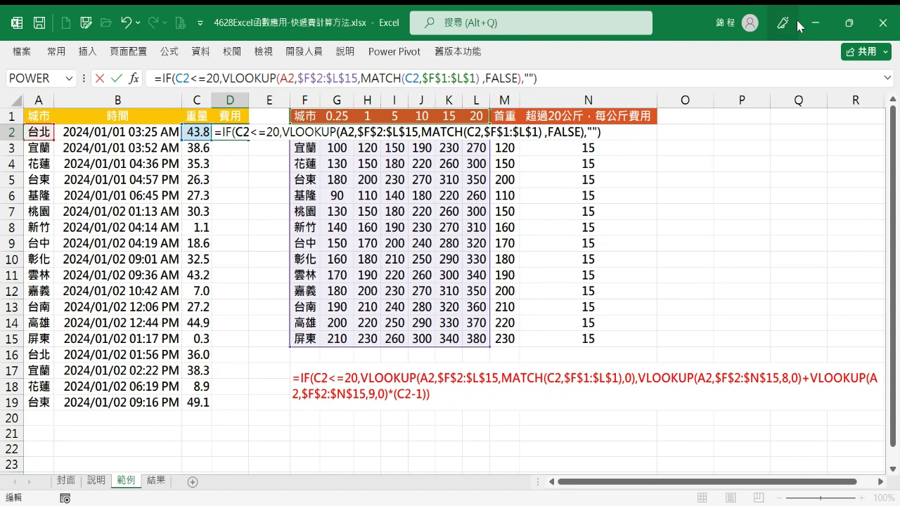
pyautogui.press('Tab')
pyautogui.press('Left')
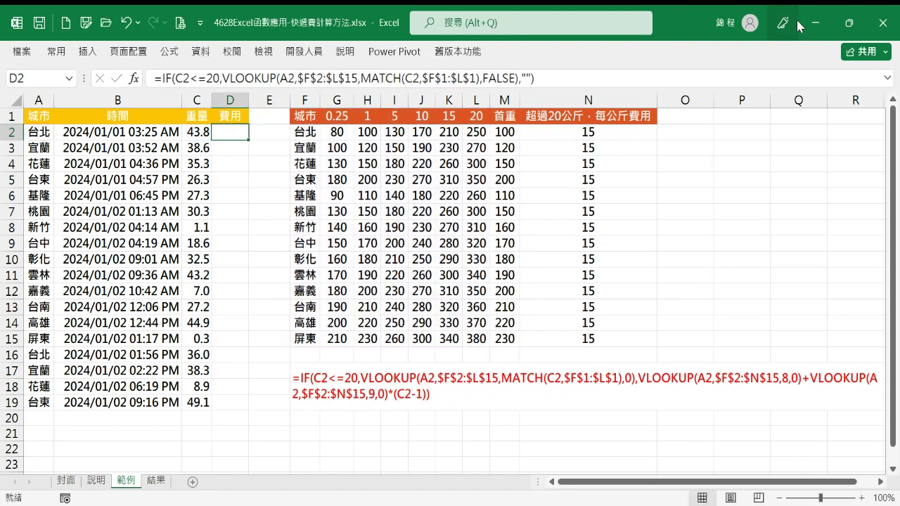
pyautogui.doubleClick(249, 139)
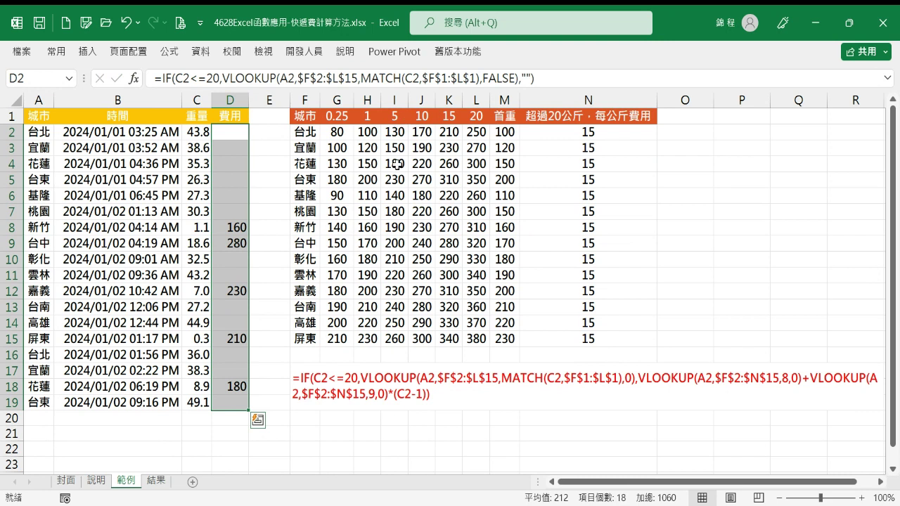
# Replace the "" in D2's formula with VLOOKUP(A2,$F$2:$N$15,8) for weights above 20 kg.
pyautogui.click(236, 136)
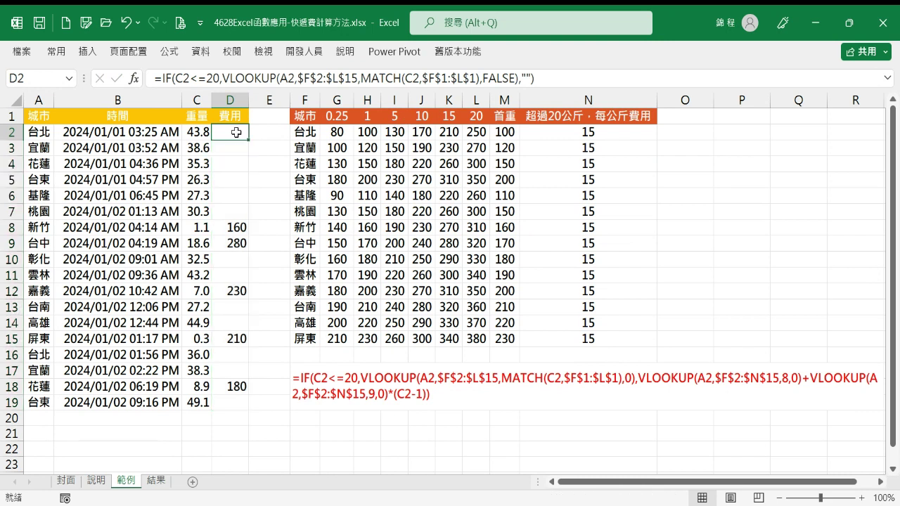
pyautogui.click(527, 77)
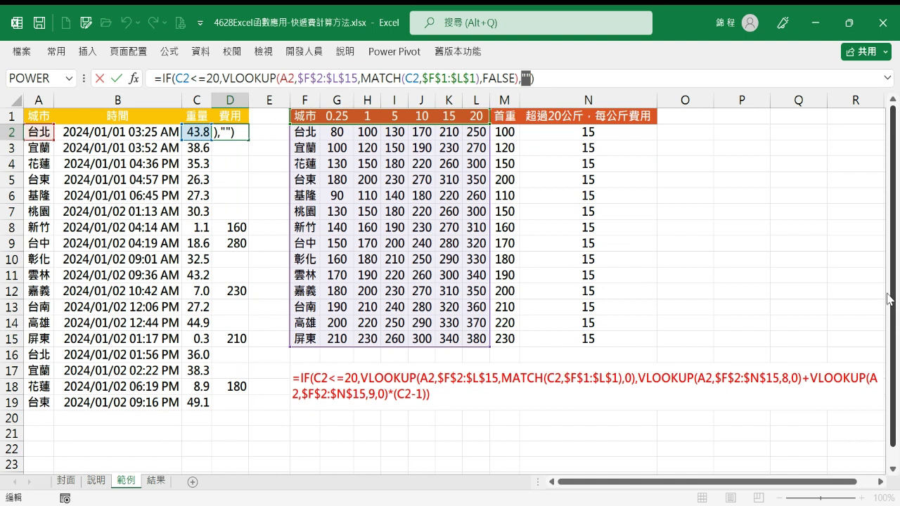
pyautogui.write('VLOO')
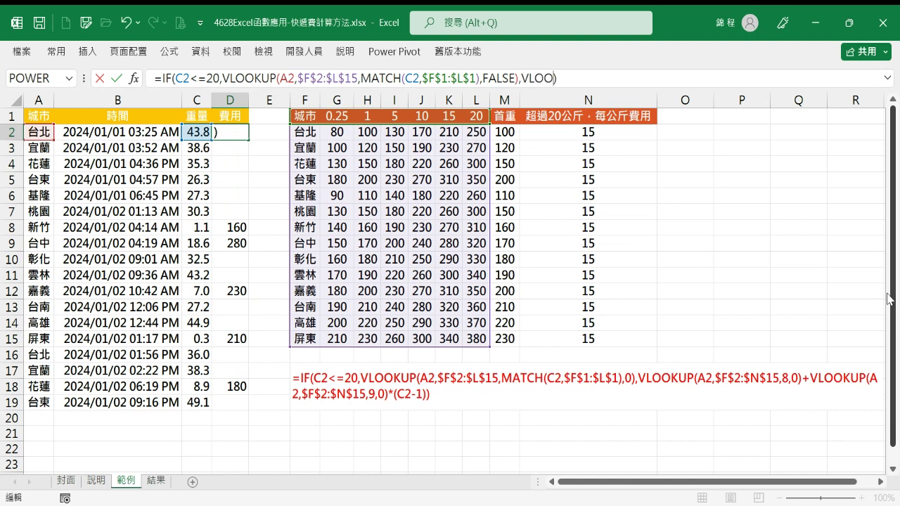
pyautogui.write('KUP(')
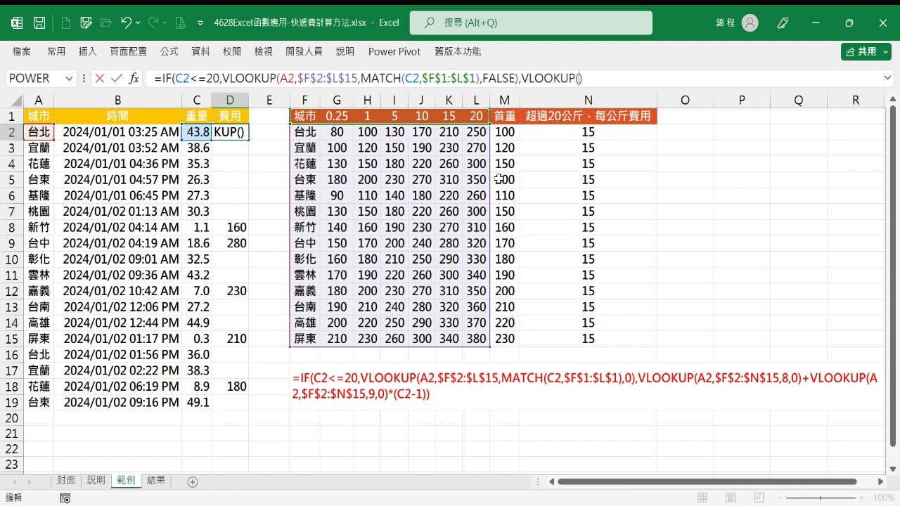
pyautogui.click(37, 131)
pyautogui.write(',')
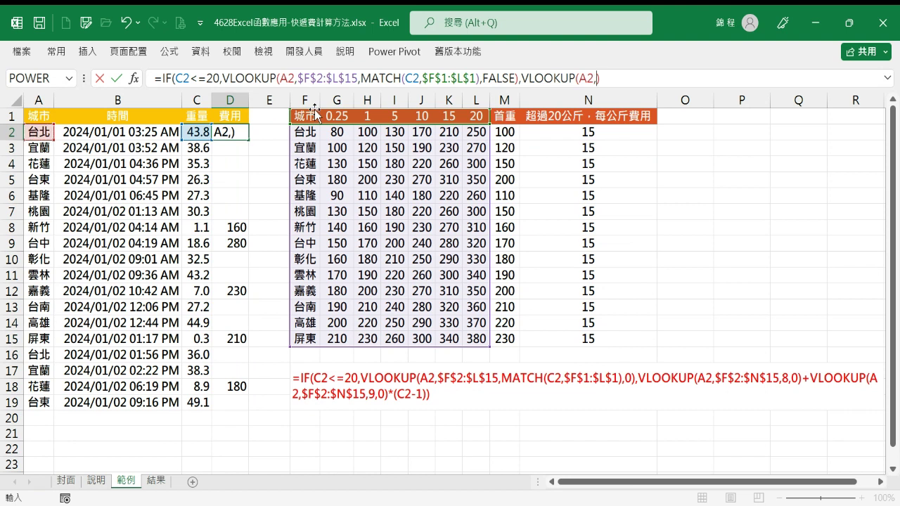
pyautogui.click(310, 131)
pyautogui.moveTo(310, 131); pyautogui.dragTo(594, 338)
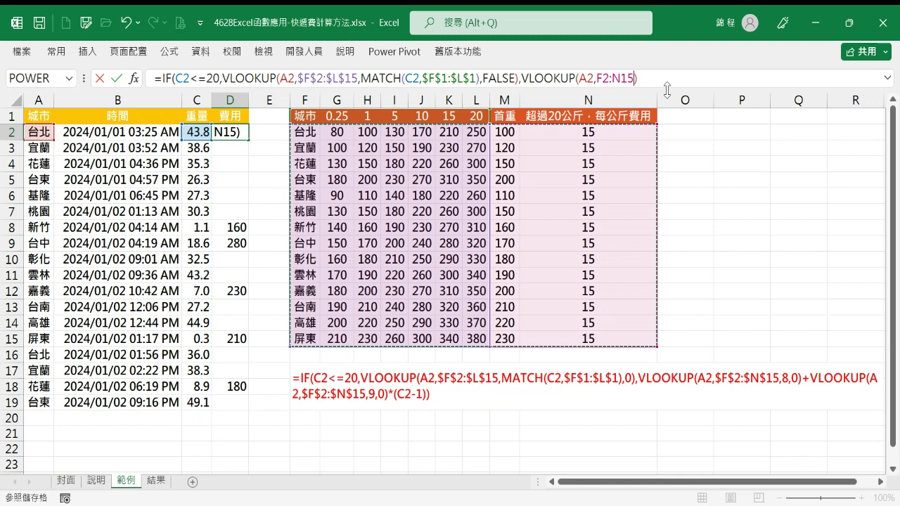
pyautogui.press('F4')
pyautogui.write(',8')
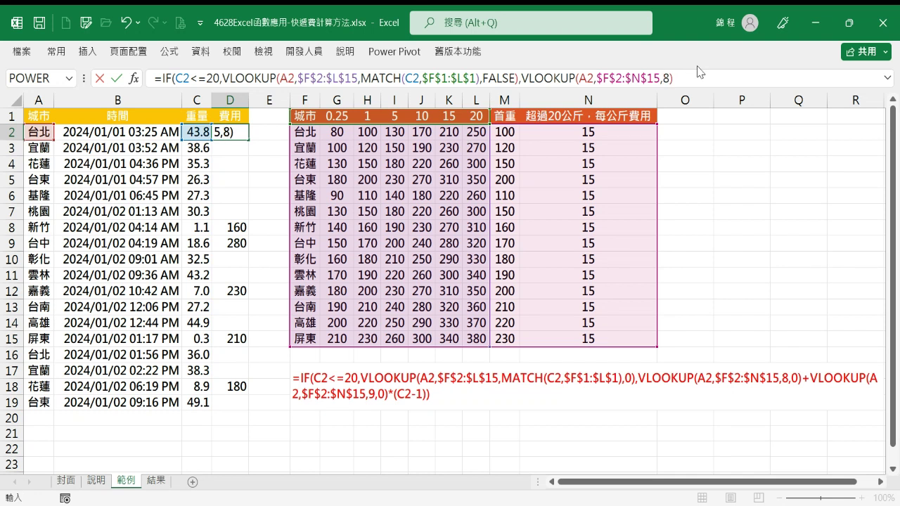
# Add a further lookup of A2 in $F$2:$N$15 to the formula, returning column 9 with match type 0.
pyautogui.click(755, 85)
pyautogui.write('+VLOOKUP(')
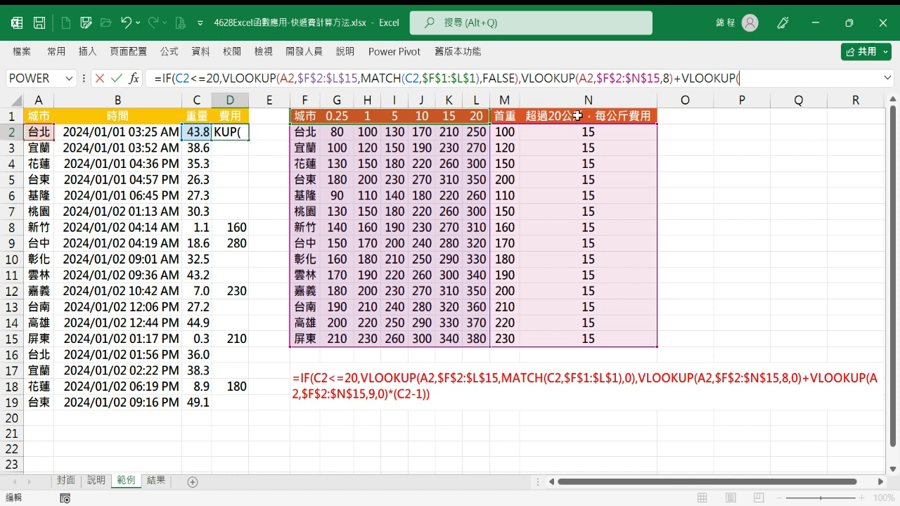
pyautogui.click(39, 132)
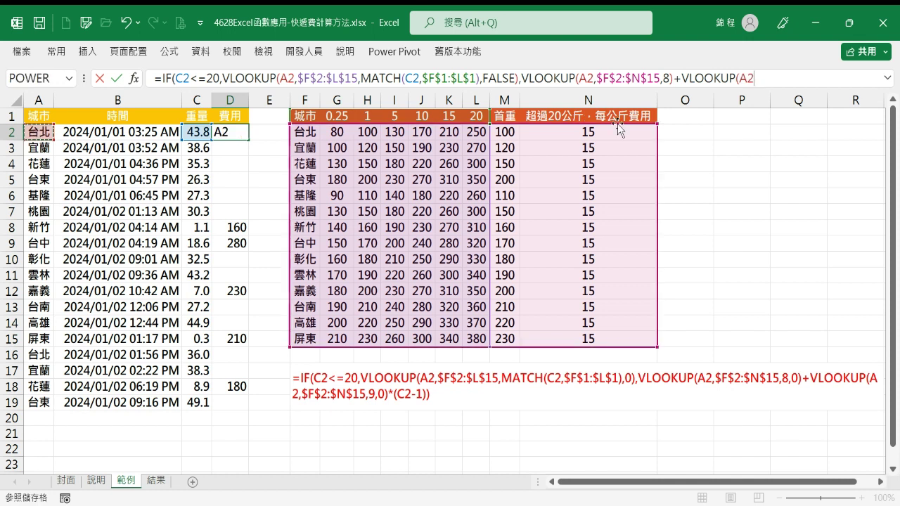
pyautogui.write(',')
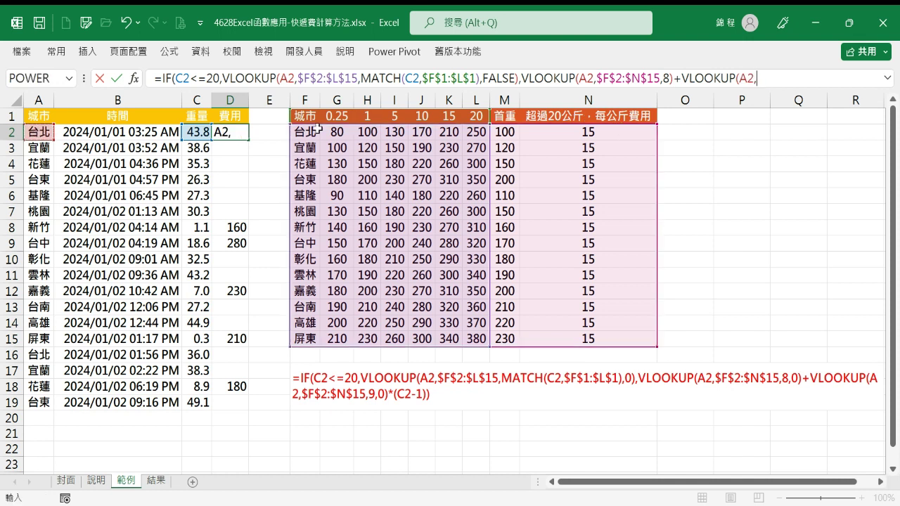
pyautogui.moveTo(318, 129); pyautogui.dragTo(603, 329)
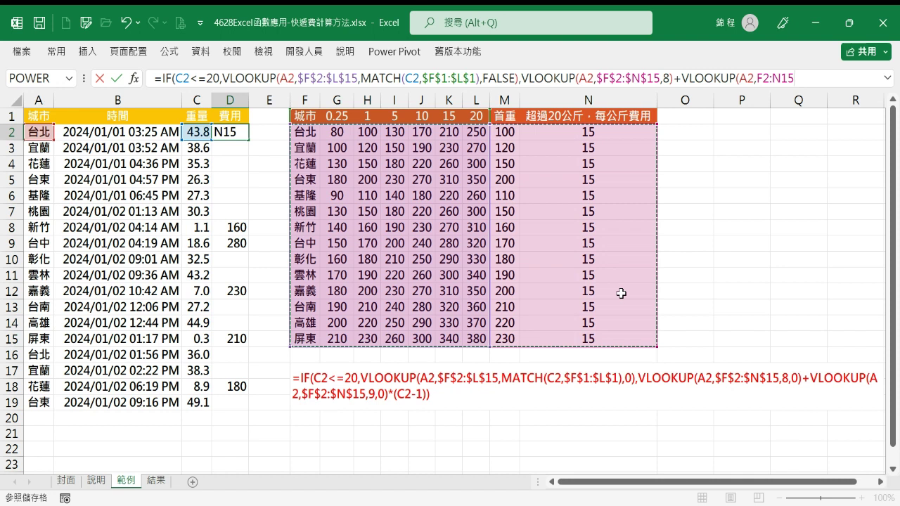
pyautogui.press('F4')
pyautogui.write(',')
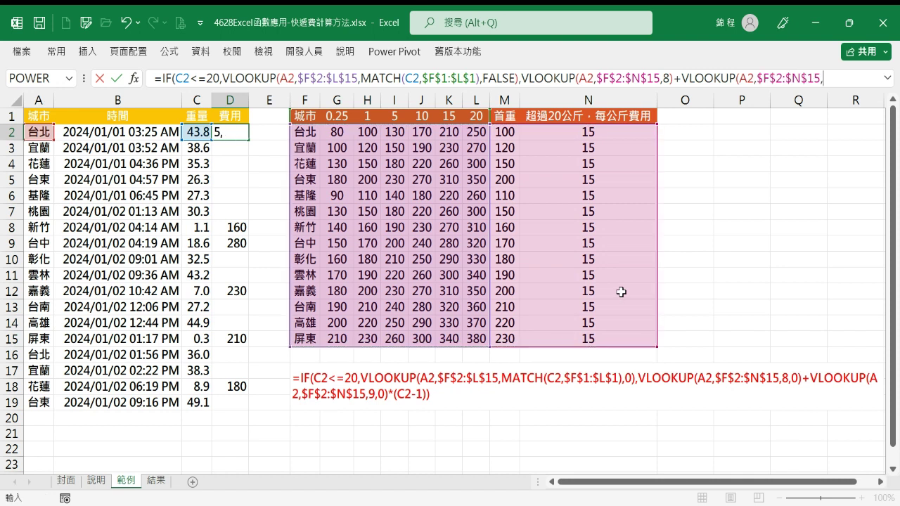
pyautogui.write('9,0')
# Give the column 8 lookup match type 0 and close the column 9 lookup's parenthesis.
pyautogui.click(665, 78)
pyautogui.write(',0')
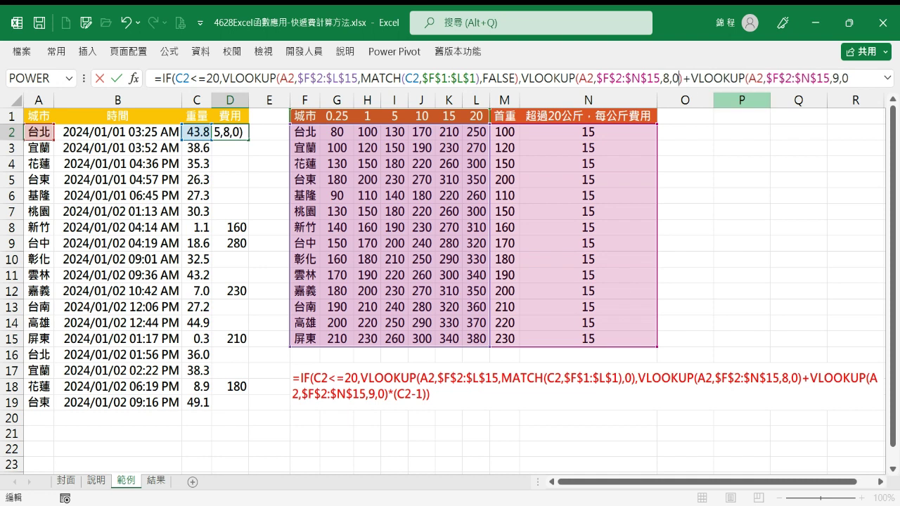
pyautogui.click(855, 78)
pyautogui.write(')')
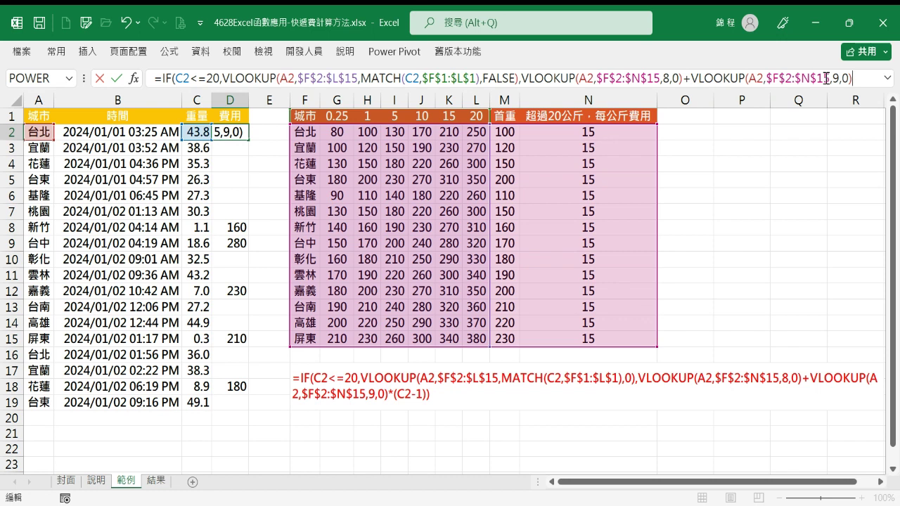
# Multiply the column 9 lookup by (C2-1), expanding the formula bar to show the whole formula.
pyautogui.write('*')
pyautogui.click(203, 132)
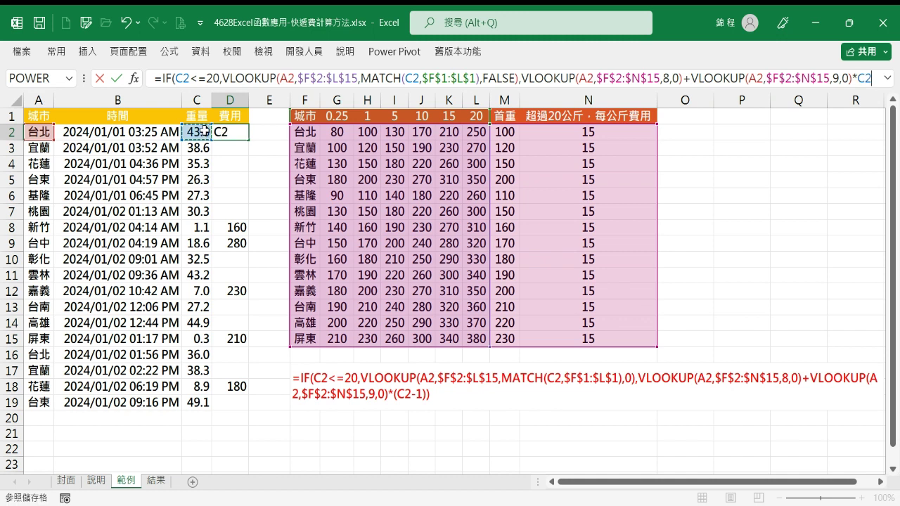
pyautogui.write('-1)')
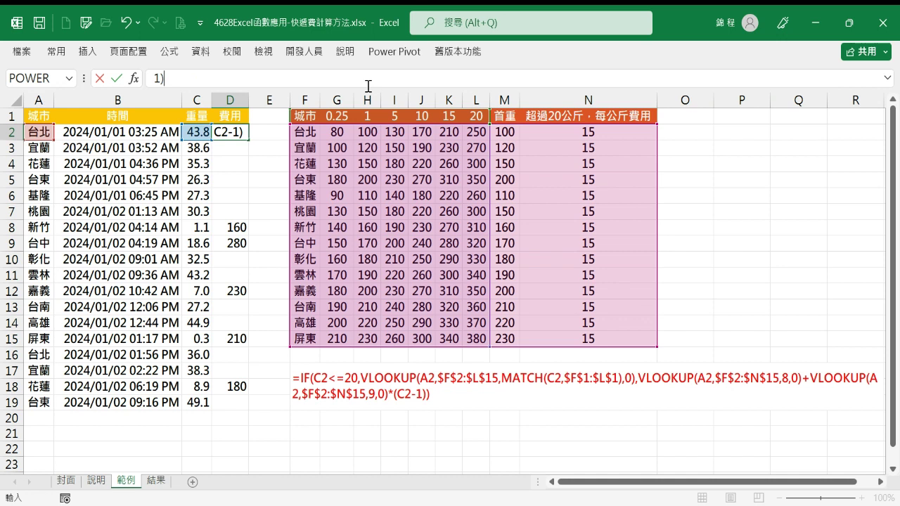
pyautogui.moveTo(367, 87); pyautogui.dragTo(369, 111)
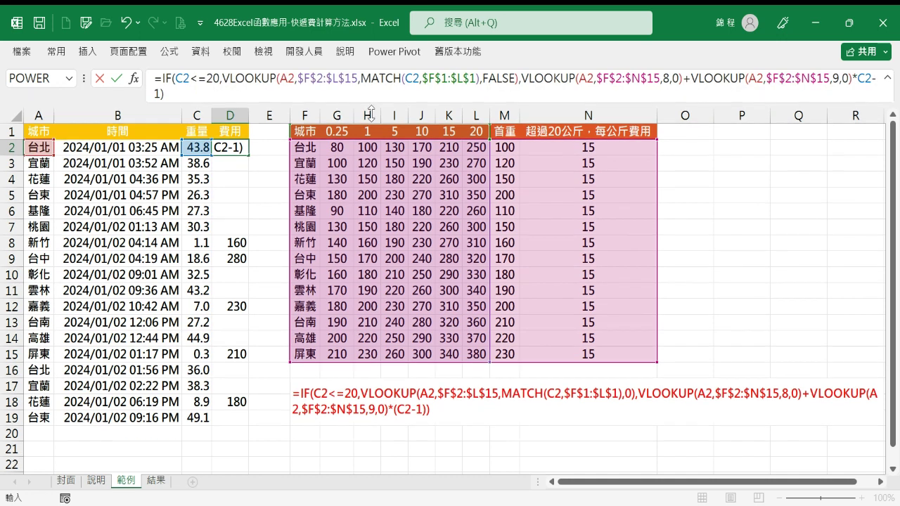
pyautogui.click(855, 90)
pyautogui.write('(')
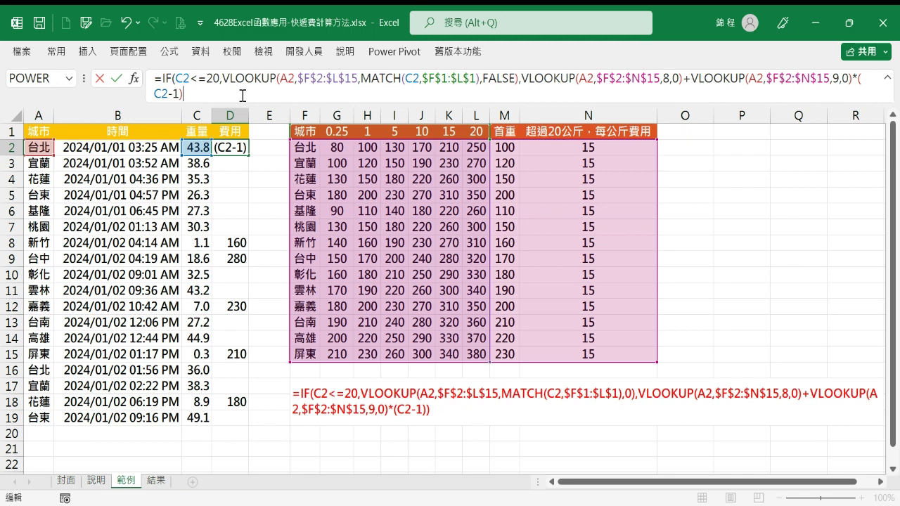
# Close the IF function, enter the formula in D2 and fill it down to D19.
pyautogui.write(')')
pyautogui.hotkey('ctrl', 'Return')
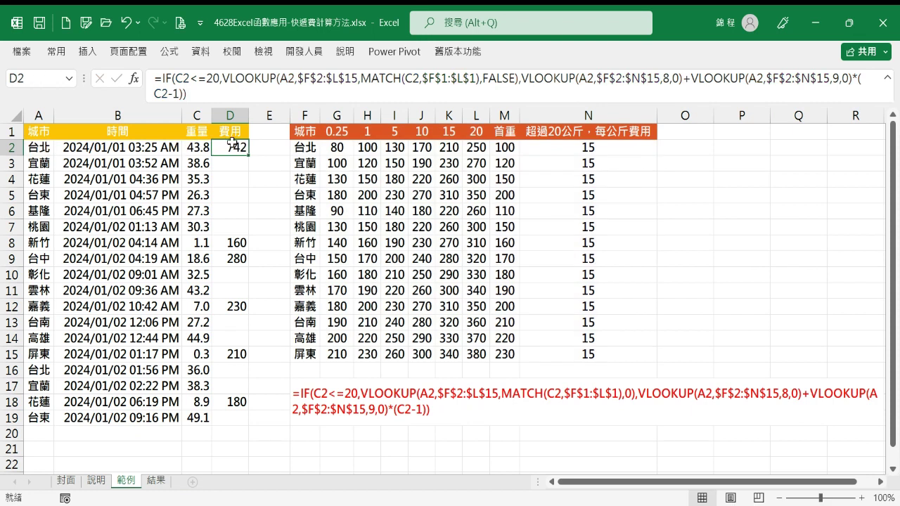
pyautogui.doubleClick(249, 155)
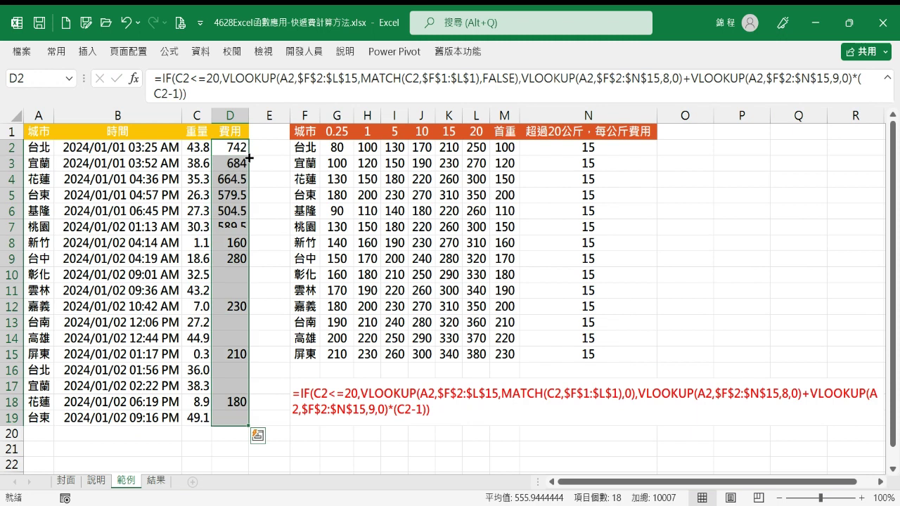